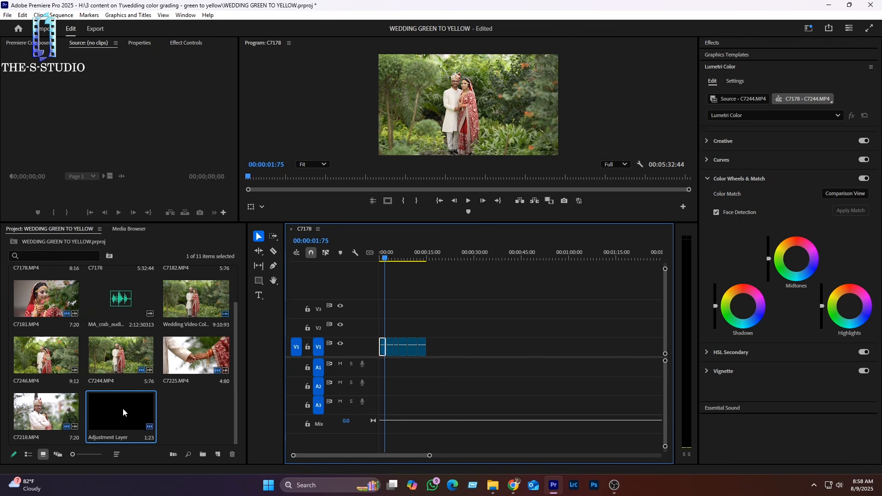
Step: Create a 1920 × 1080 adjustment layer at 23.976 fps and place it on track V2 above all the clips
{"action": "left_click", "coordinate": [218, 456]}
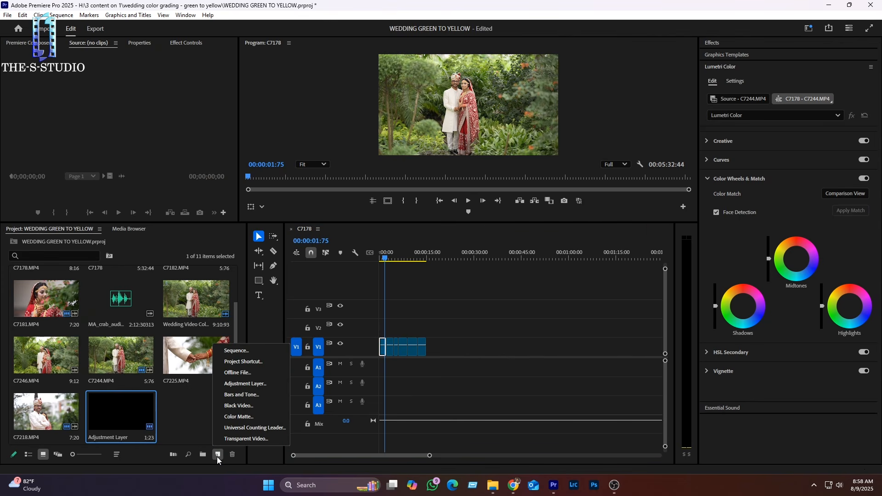
{"action": "left_click", "coordinate": [245, 384]}
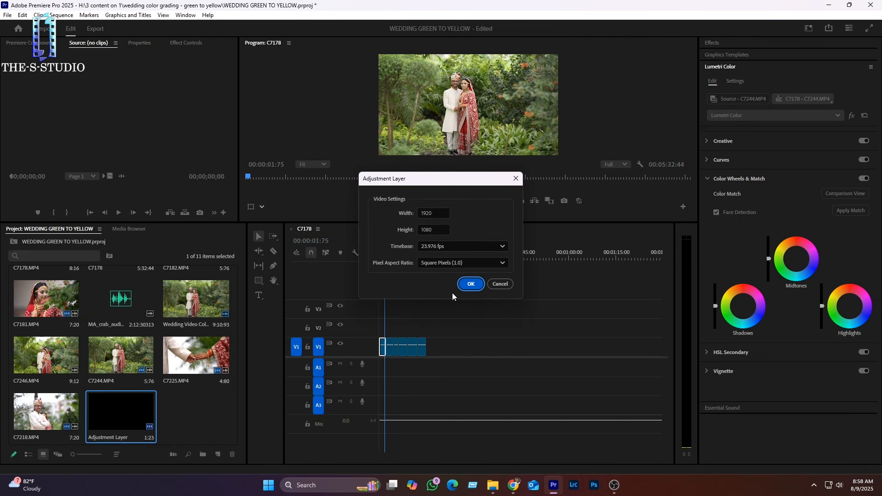
{"action": "left_click", "coordinate": [469, 284]}
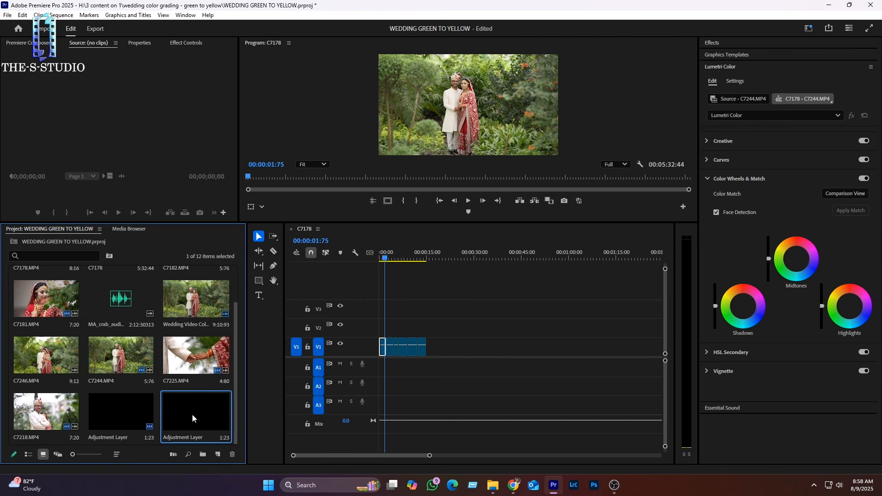
{"action": "left_click_drag", "start_coordinate": [189, 418], "coordinate": [426, 331]}
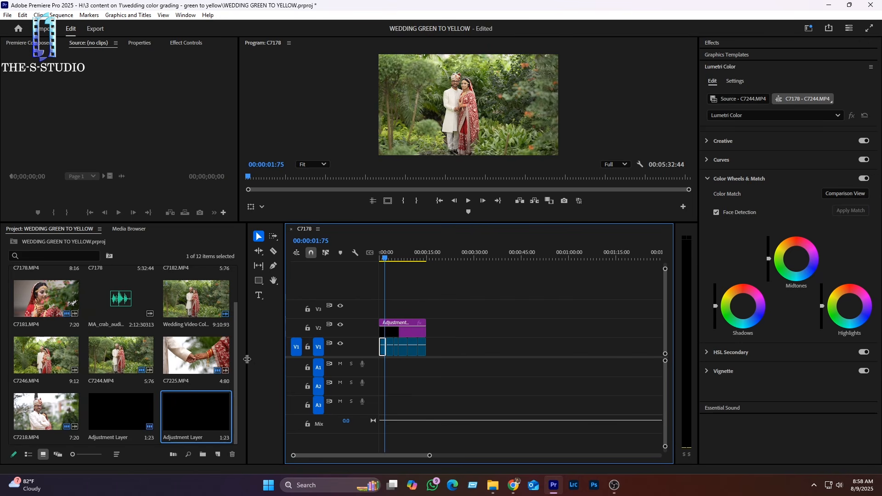
Step: Widen the timeline area and select the adjustment layer on V2, keeping its end aligned with the last clip
{"action": "left_click_drag", "start_coordinate": [243, 360], "coordinate": [172, 355]}
{"action": "left_click_drag", "start_coordinate": [282, 355], "coordinate": [183, 354]}
{"action": "scroll", "coordinate": [311, 337], "scroll_direction": "up", "scroll_amount": 3}
{"action": "scroll", "coordinate": [302, 352], "scroll_direction": "up", "scroll_amount": 2}
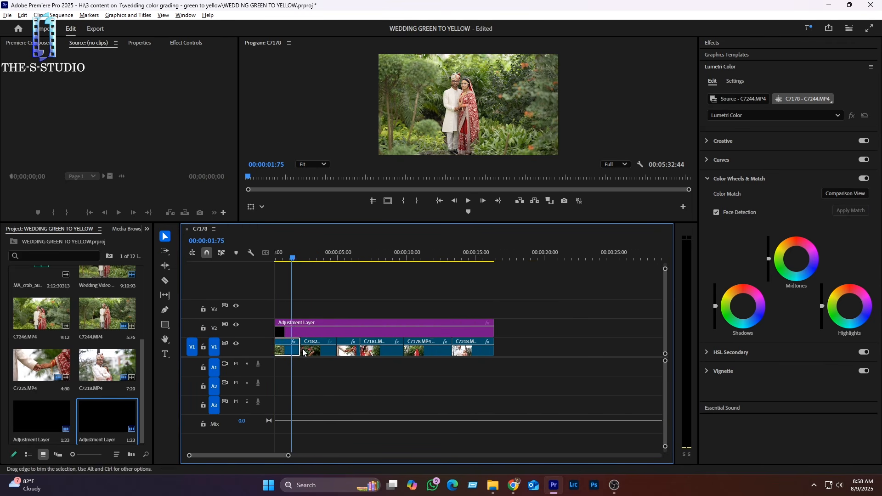
{"action": "scroll", "coordinate": [302, 353], "scroll_direction": "up", "scroll_amount": 2}
{"action": "scroll", "coordinate": [352, 349], "scroll_direction": "down", "scroll_amount": 1}
{"action": "mouse_move", "coordinate": [505, 327]}
{"action": "left_mouse_down"}
{"action": "mouse_move", "coordinate": [574, 326]}
{"action": "mouse_move", "coordinate": [512, 325]}
{"action": "left_mouse_up"}
{"action": "left_click", "coordinate": [317, 332]}
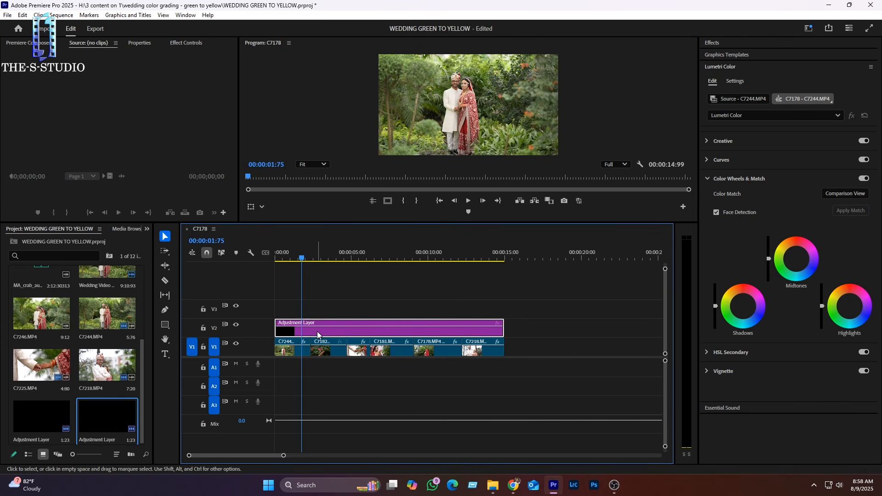
{"action": "scroll", "coordinate": [310, 344], "scroll_direction": "up", "scroll_amount": 1}
{"action": "scroll", "coordinate": [310, 344], "scroll_direction": "up", "scroll_amount": 1}
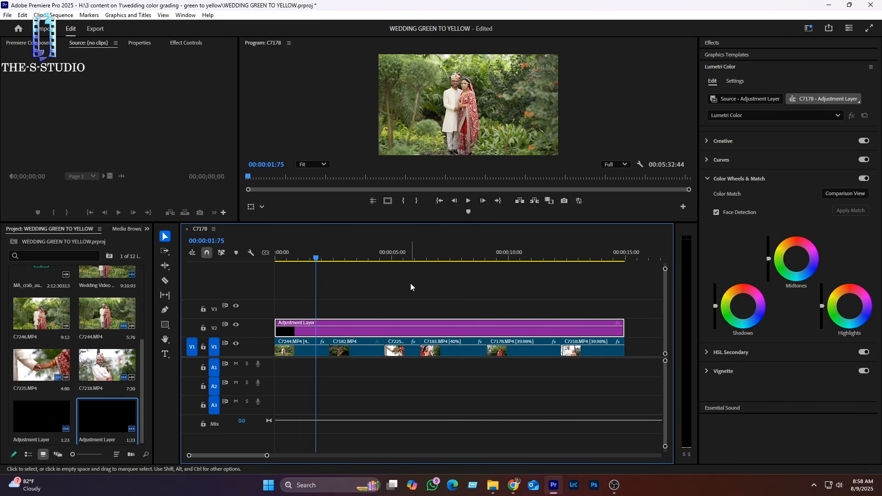
Step: Collapse Color Wheels & Match in Lumetri Color and expand the Hue Saturation Curves to reach Hue vs Hue
{"action": "left_click", "coordinate": [708, 181]}
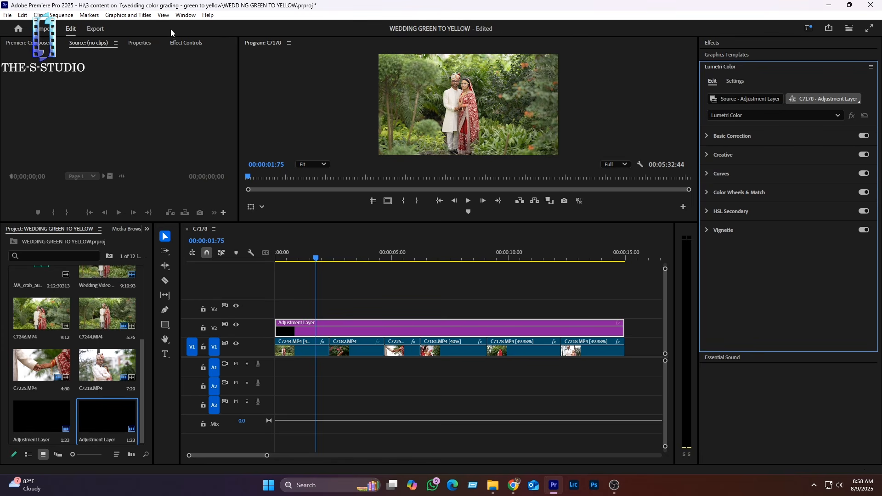
{"action": "left_click", "coordinate": [186, 15]}
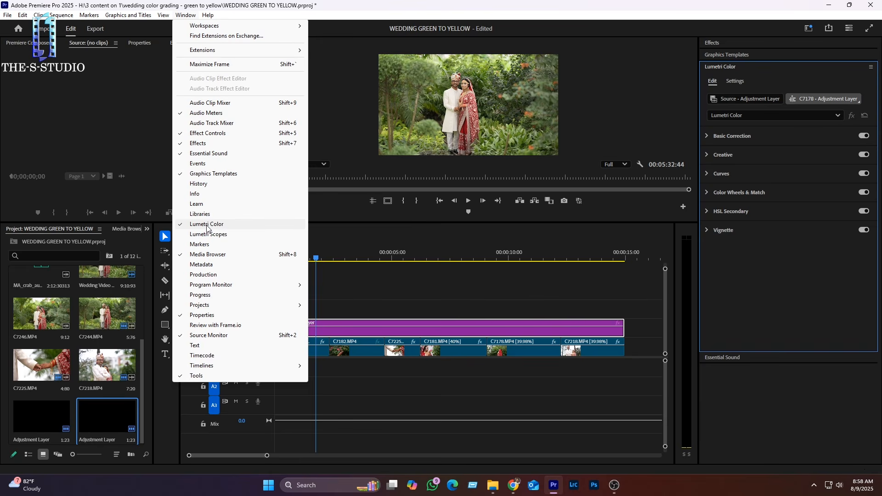
{"action": "left_click", "coordinate": [719, 67]}
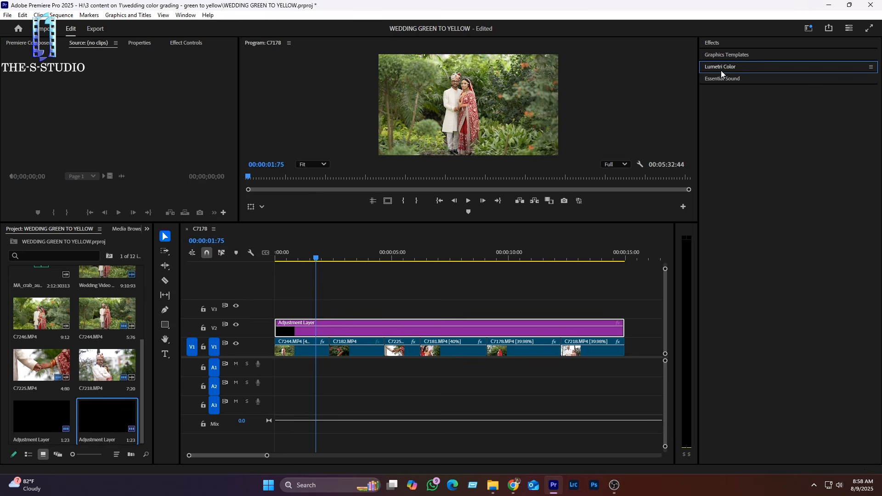
{"action": "left_click", "coordinate": [716, 67]}
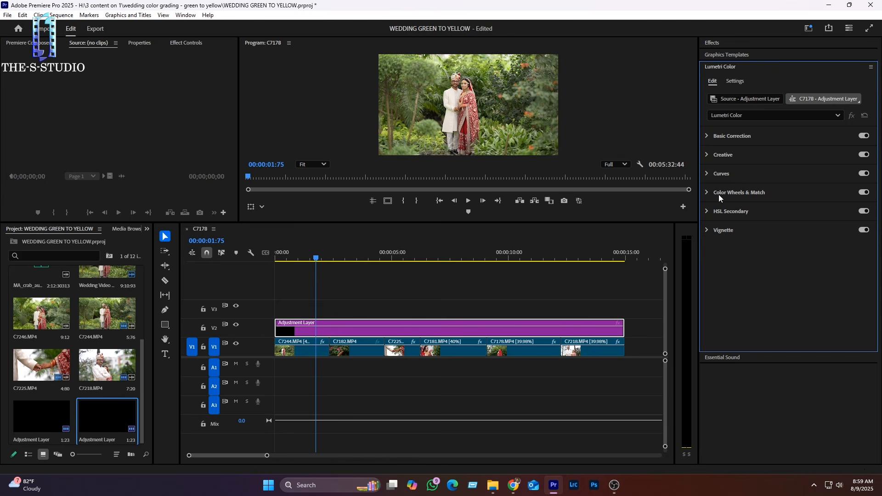
{"action": "left_click", "coordinate": [707, 174]}
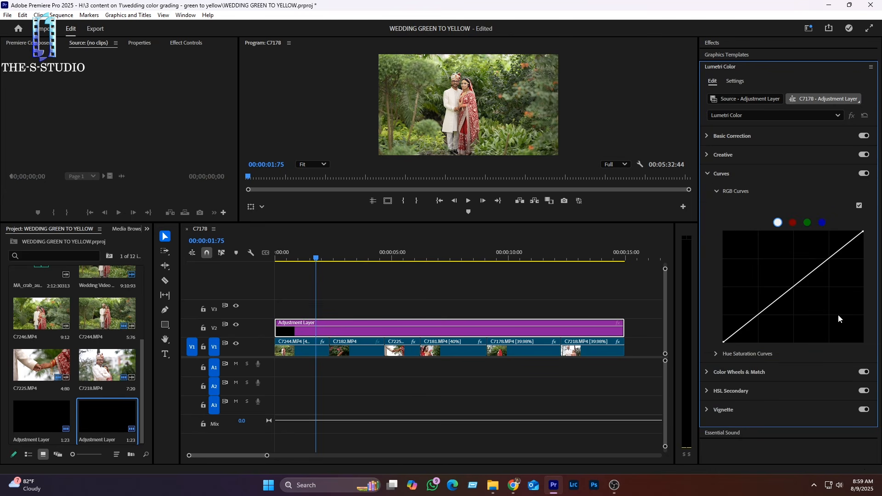
{"action": "scroll", "coordinate": [784, 316], "scroll_direction": "down", "scroll_amount": 1}
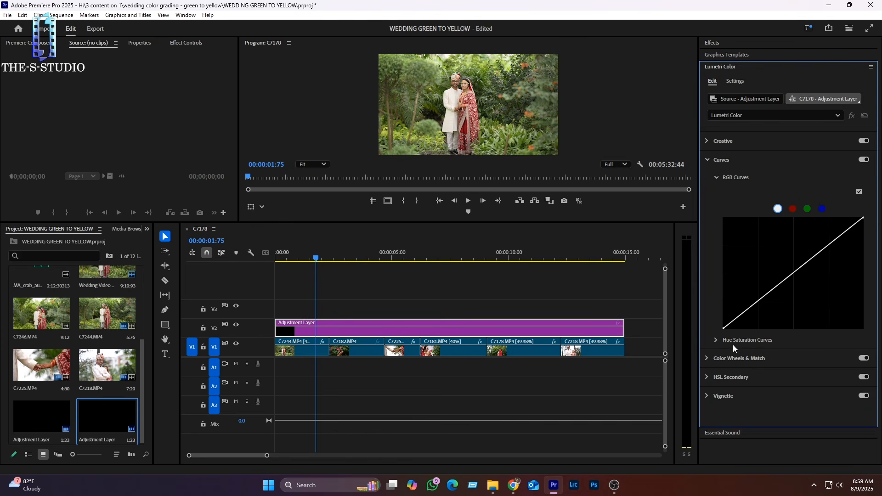
{"action": "left_click", "coordinate": [719, 339]}
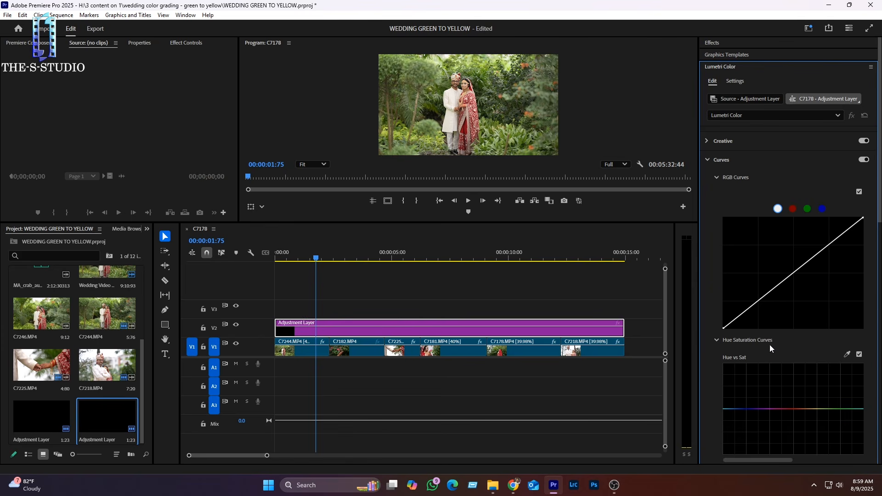
{"action": "scroll", "coordinate": [772, 346], "scroll_direction": "down", "scroll_amount": 3}
{"action": "left_click_drag", "start_coordinate": [880, 224], "coordinate": [880, 323]}
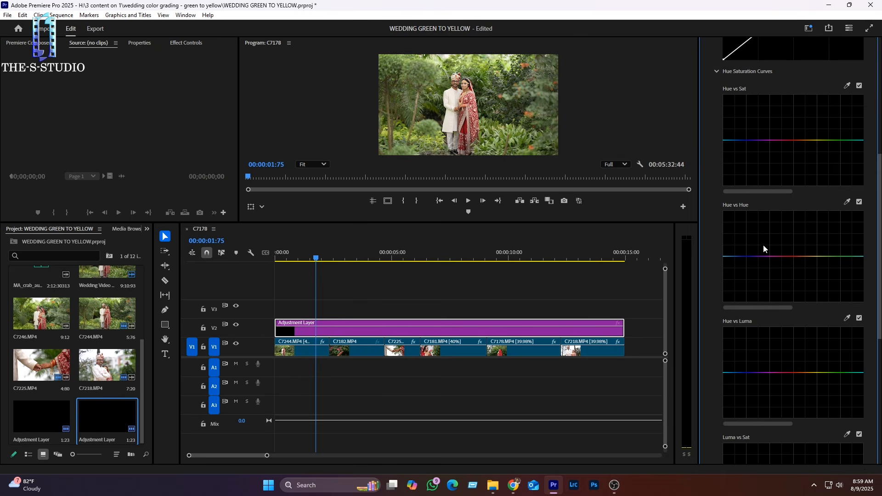
Step: Sample the green foliage for the Hue vs Hue curve and raise the middle green point into a tall peak
{"action": "left_click", "coordinate": [847, 202]}
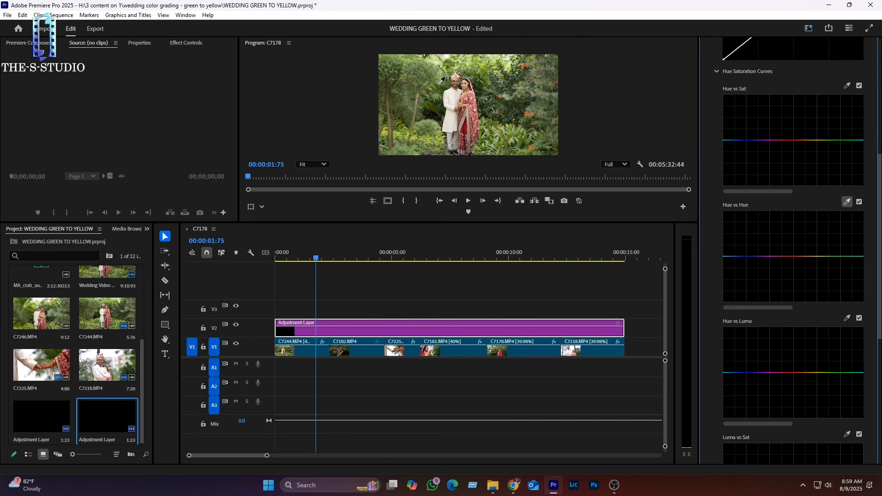
{"action": "left_click", "coordinate": [424, 76]}
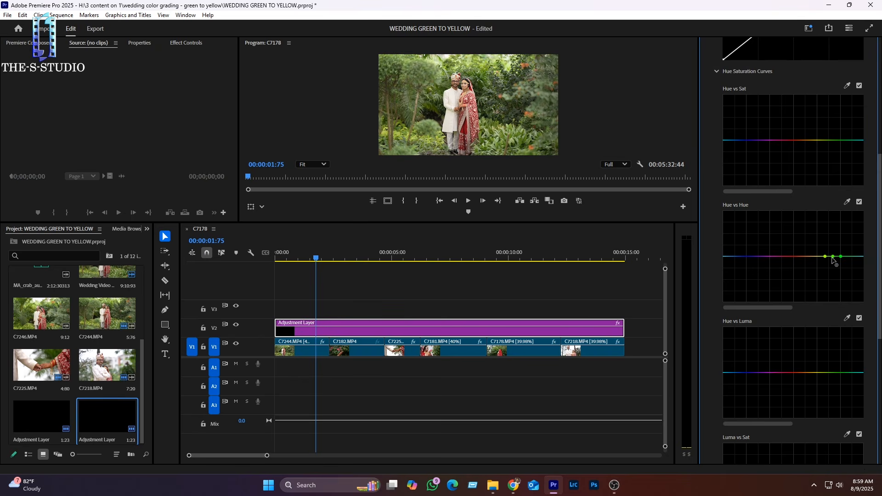
{"action": "left_click", "coordinate": [833, 256]}
{"action": "left_click_drag", "start_coordinate": [833, 258], "coordinate": [835, 226]}
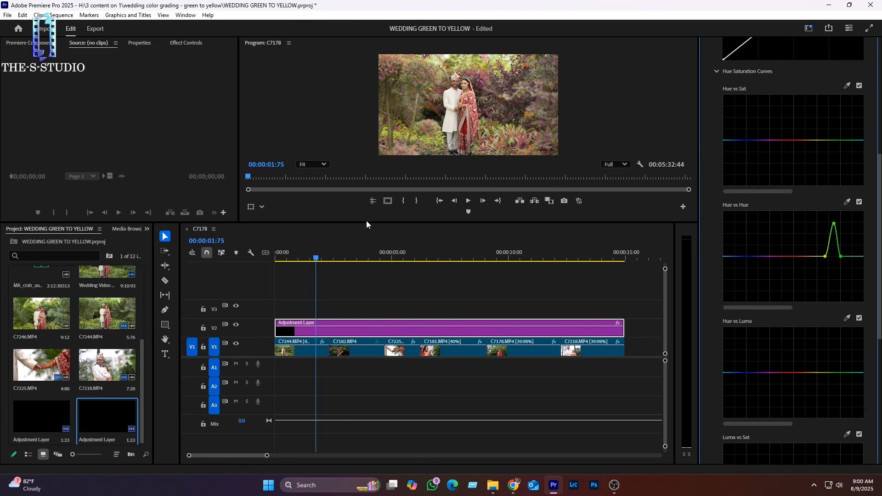
Step: Enlarge the preview and broaden the Hue vs Hue peak with outer anchor points in yellow and green, raising the inner shoulder points
{"action": "left_click_drag", "start_coordinate": [367, 224], "coordinate": [367, 332]}
{"action": "scroll", "coordinate": [536, 213], "scroll_direction": "up", "scroll_amount": 2}
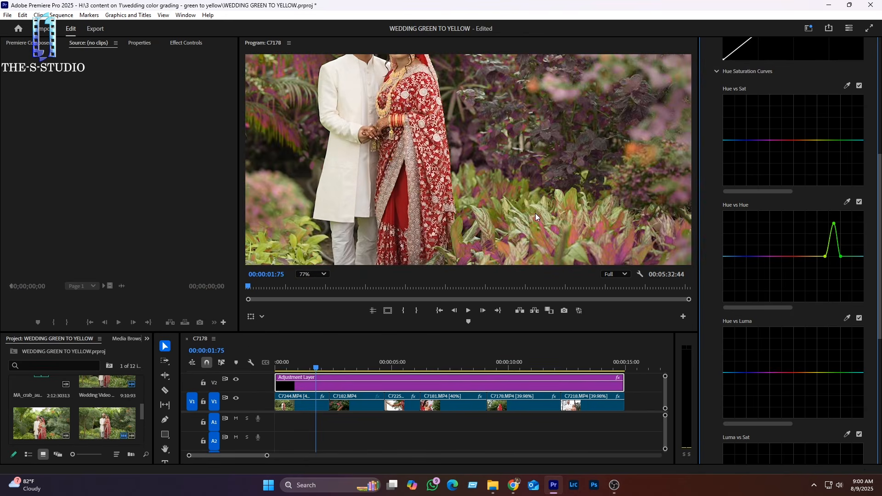
{"action": "scroll", "coordinate": [536, 213], "scroll_direction": "up", "scroll_amount": 1}
{"action": "scroll", "coordinate": [535, 219], "scroll_direction": "down", "scroll_amount": 1}
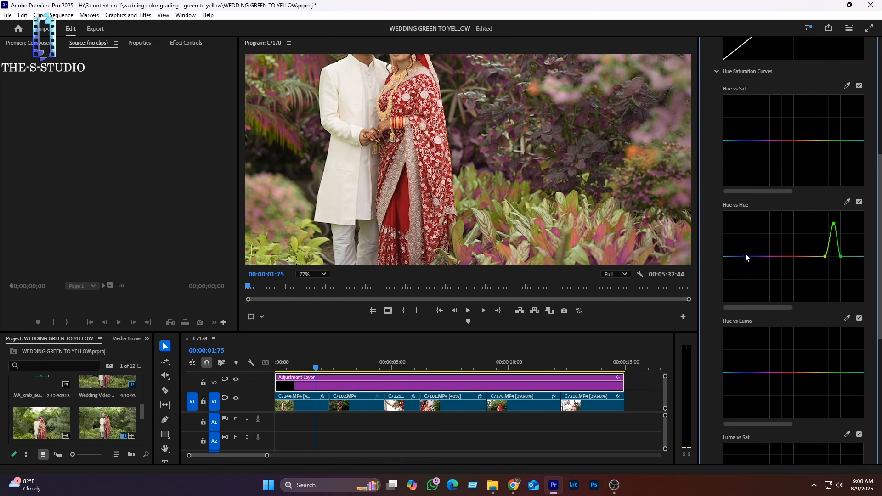
{"action": "left_click", "coordinate": [849, 256]}
{"action": "left_click_drag", "start_coordinate": [841, 256], "coordinate": [825, 246]}
{"action": "left_click", "coordinate": [816, 256]}
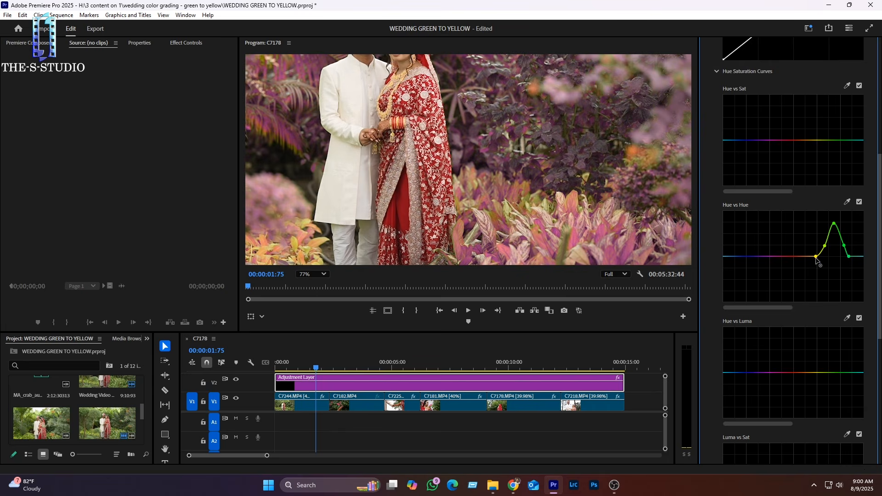
{"action": "left_click_drag", "start_coordinate": [826, 246], "coordinate": [847, 244]}
Step: Lower the Hue vs Hue peak and its shoulder points to a shallow arch that shifts the foliage to golden yellow
{"action": "scroll", "coordinate": [579, 149], "scroll_direction": "down", "scroll_amount": 6}
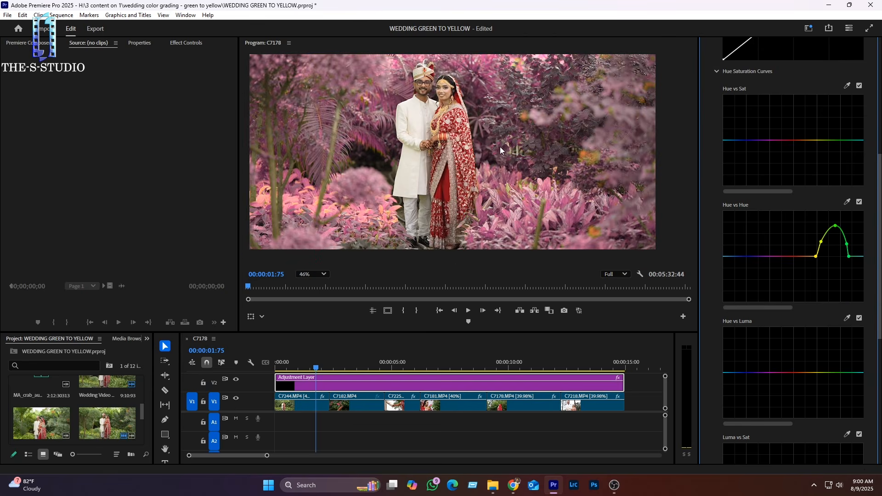
{"action": "scroll", "coordinate": [464, 187], "scroll_direction": "up", "scroll_amount": 3}
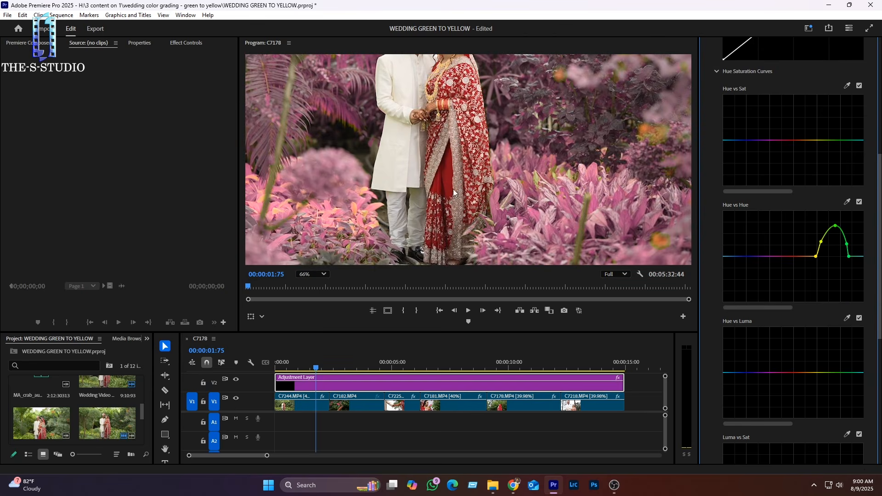
{"action": "scroll", "coordinate": [454, 193], "scroll_direction": "down", "scroll_amount": 4}
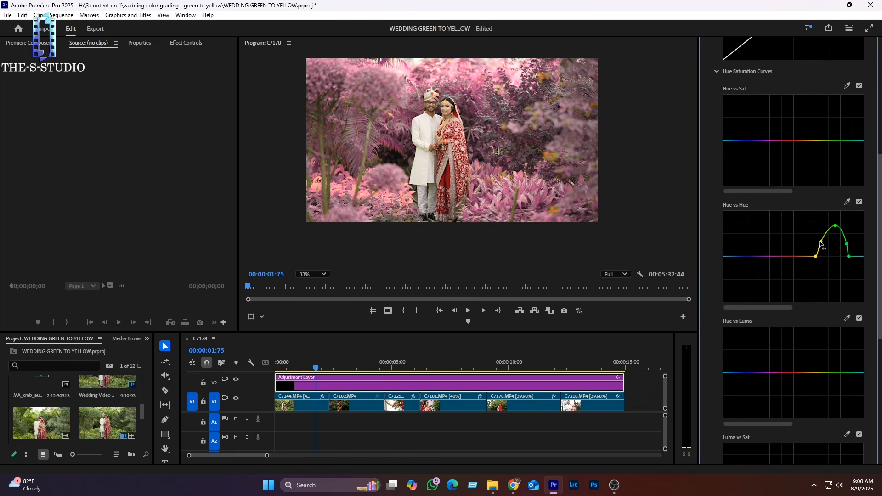
{"action": "left_click", "coordinate": [820, 242]}
{"action": "left_click_drag", "start_coordinate": [835, 226], "coordinate": [836, 236]}
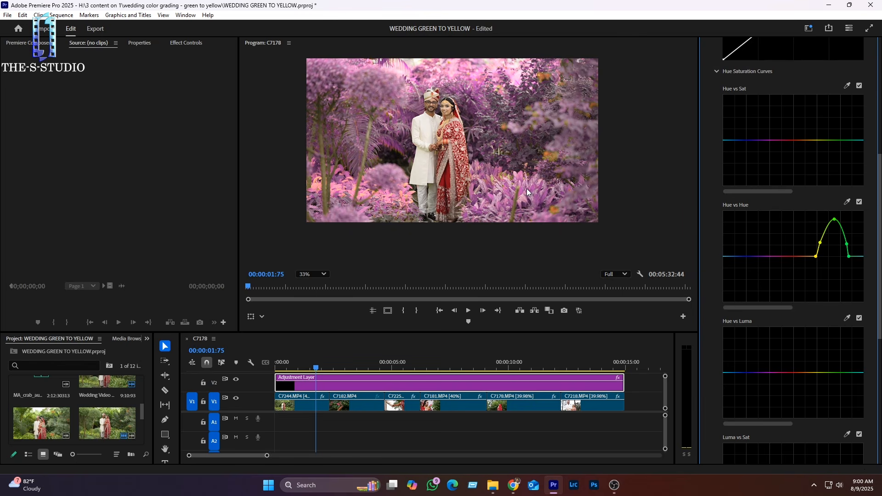
{"action": "mouse_move", "coordinate": [821, 243]}
{"action": "left_mouse_down"}
{"action": "mouse_move", "coordinate": [832, 224]}
{"action": "mouse_move", "coordinate": [830, 278]}
{"action": "mouse_move", "coordinate": [839, 247]}
{"action": "mouse_move", "coordinate": [825, 224]}
{"action": "mouse_move", "coordinate": [843, 253]}
{"action": "mouse_move", "coordinate": [835, 245]}
{"action": "left_mouse_up"}
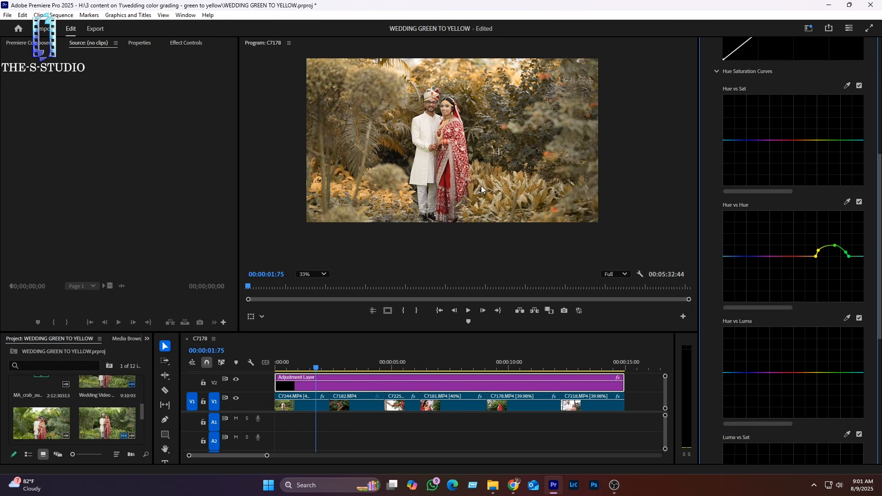
{"action": "scroll", "coordinate": [443, 169], "scroll_direction": "up", "scroll_amount": 3}
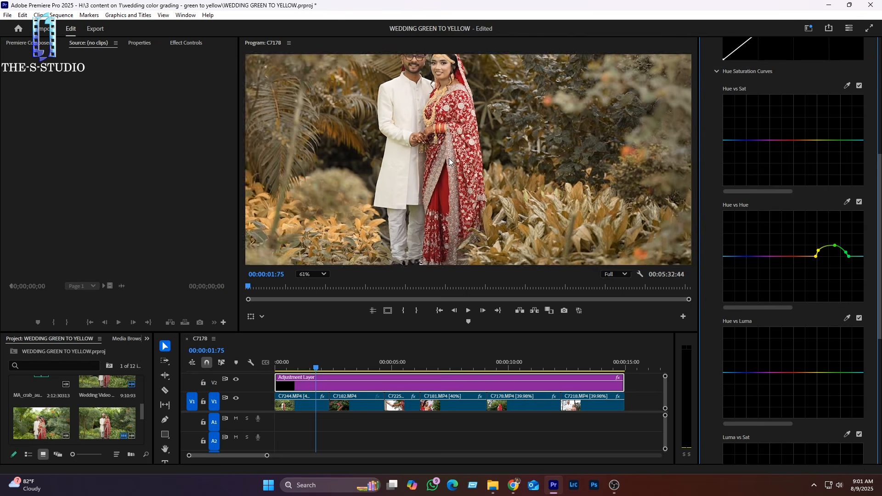
{"action": "scroll", "coordinate": [445, 108], "scroll_direction": "down", "scroll_amount": 2}
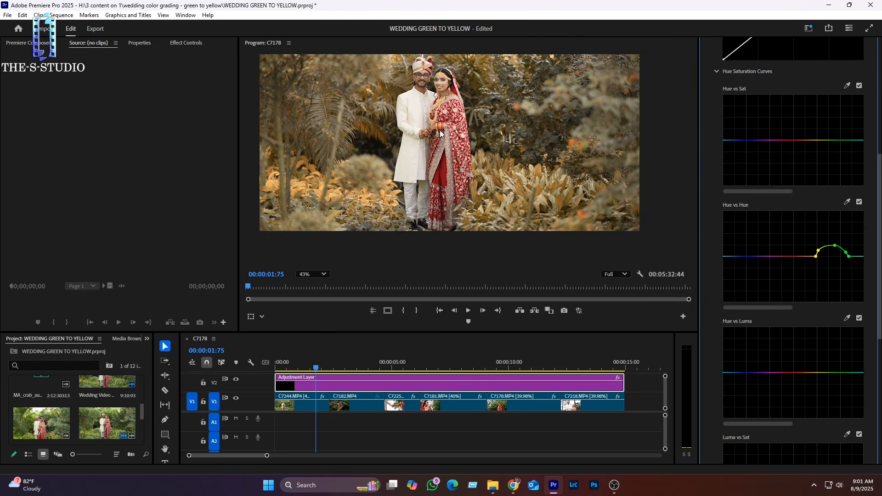
Step: Review the grade across clips C7182 and C7181 in an enlarged timeline, hiding and showing the adjustment layer track on C7181 for comparison
{"action": "left_click_drag", "start_coordinate": [316, 365], "coordinate": [334, 367]}
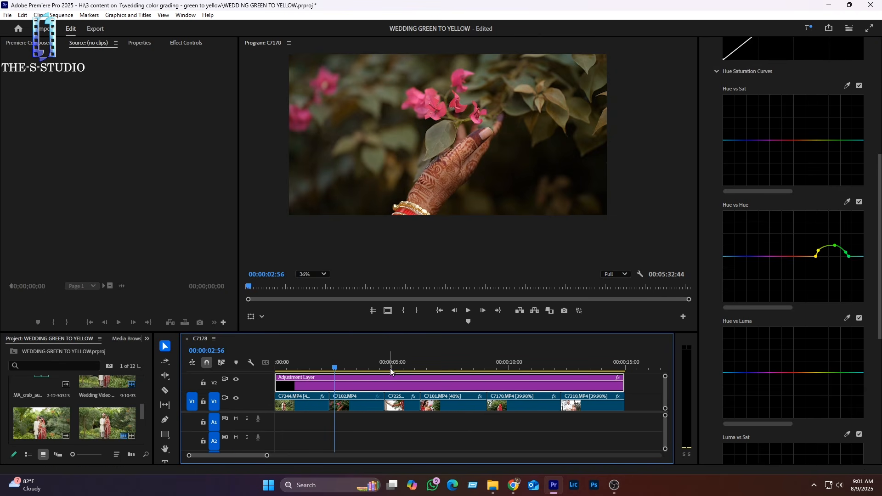
{"action": "left_click_drag", "start_coordinate": [368, 332], "coordinate": [368, 260]}
{"action": "left_click", "coordinate": [369, 294]}
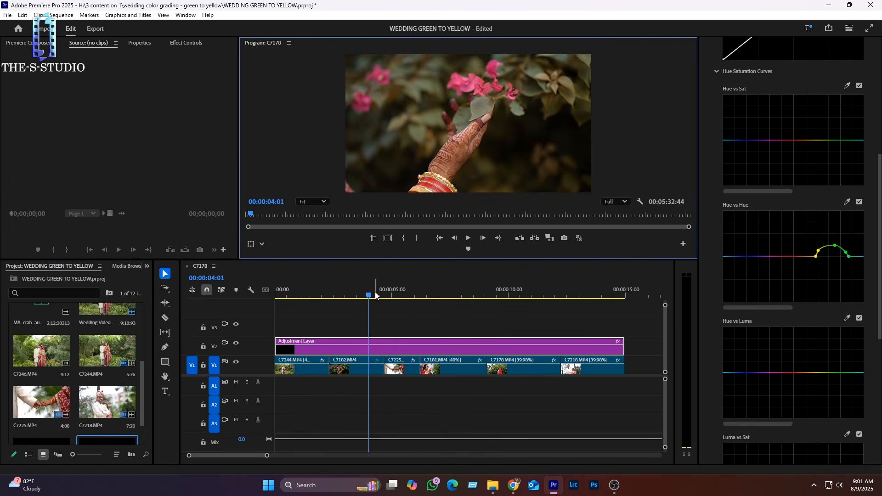
{"action": "left_click_drag", "start_coordinate": [377, 296], "coordinate": [469, 296]}
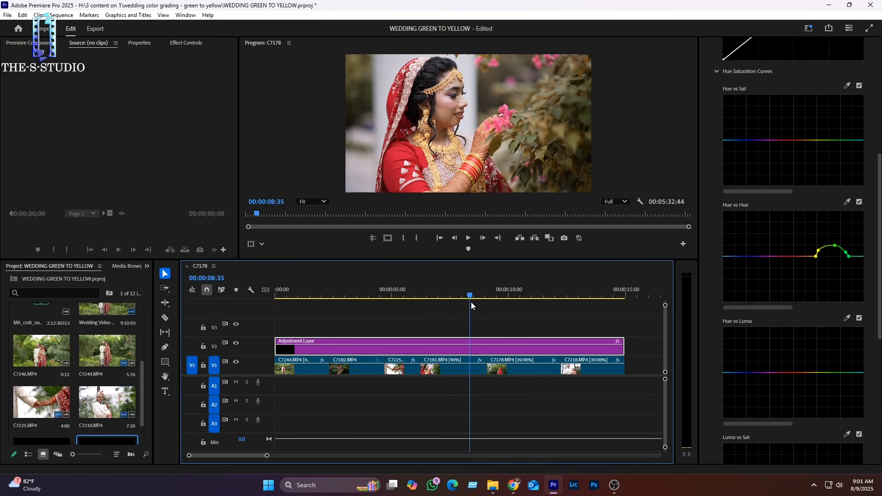
{"action": "left_click", "coordinate": [236, 344]}
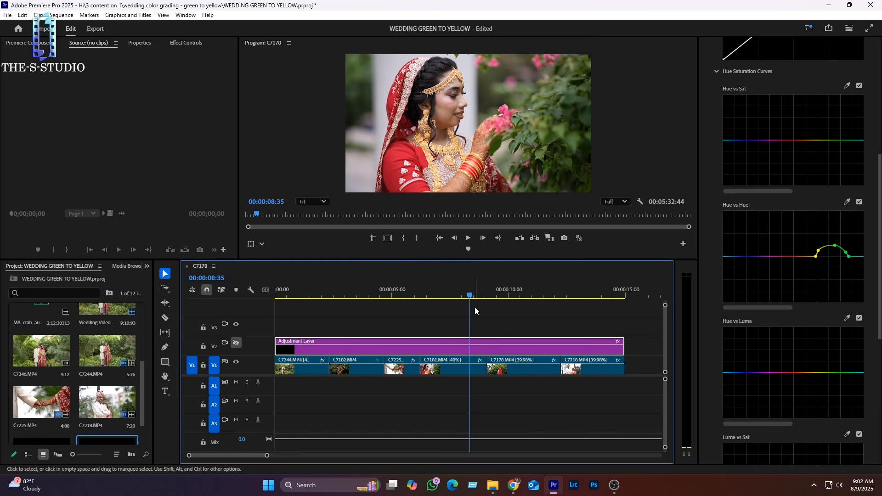
{"action": "left_click", "coordinate": [234, 343]}
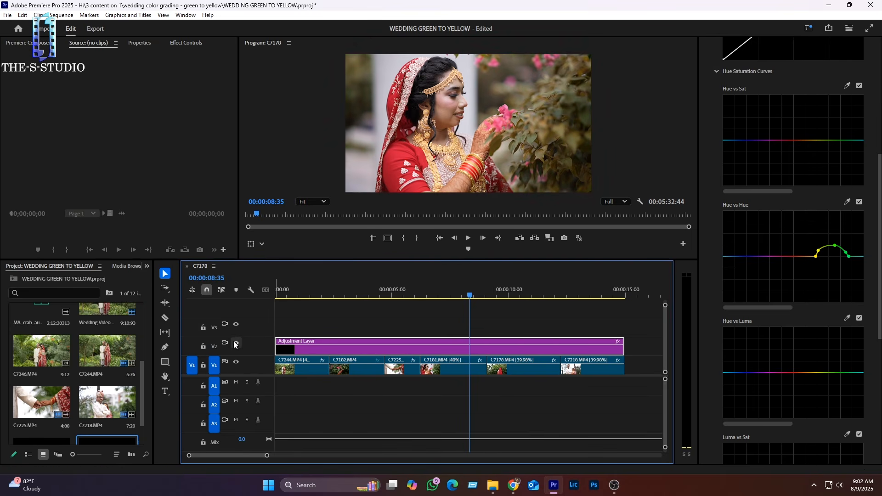
Step: Compare clip C7178 with the adjustment layer track hidden and shown, and examine its foliage color up close
{"action": "left_click_drag", "start_coordinate": [472, 295], "coordinate": [529, 311]}
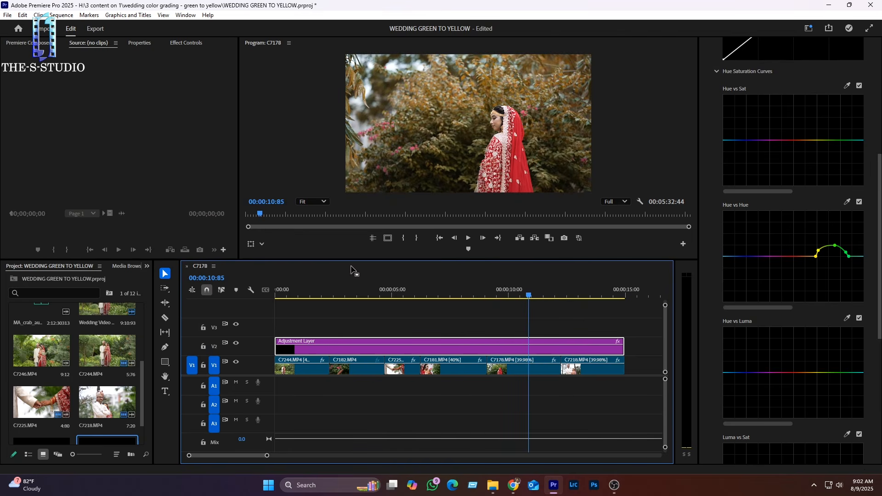
{"action": "left_click", "coordinate": [236, 343]}
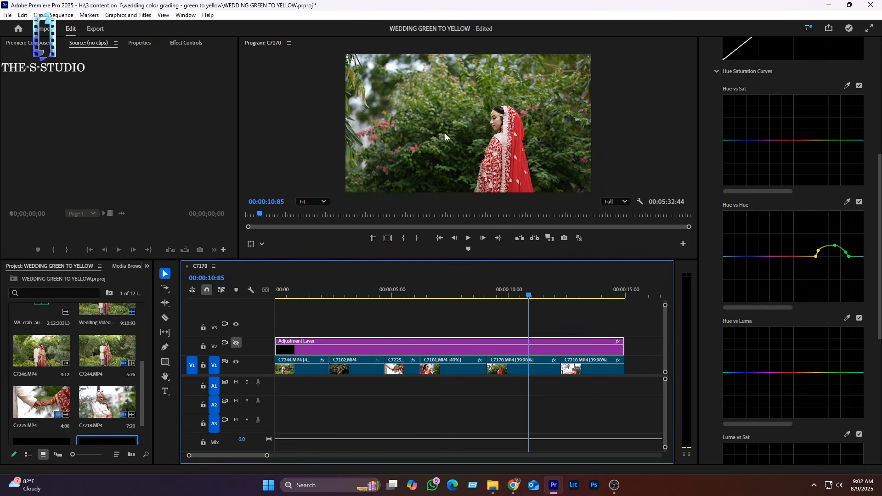
{"action": "left_click", "coordinate": [236, 343]}
{"action": "left_click", "coordinate": [540, 296]}
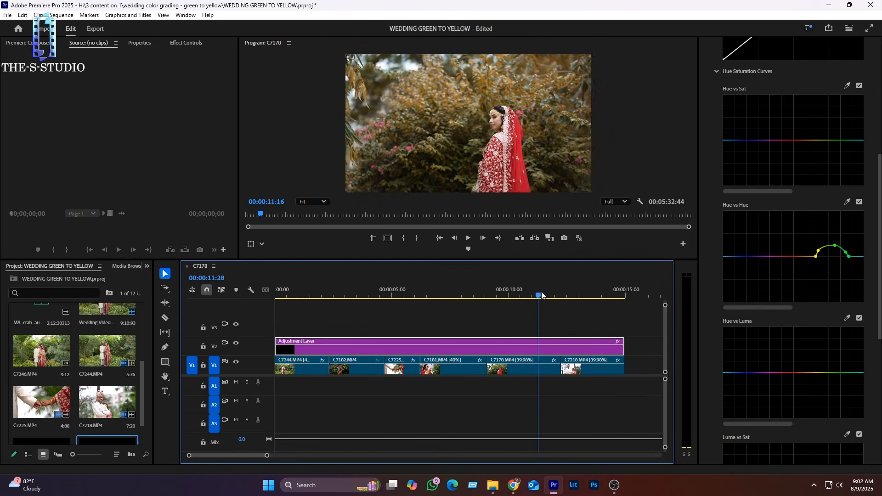
{"action": "left_click_drag", "start_coordinate": [542, 295], "coordinate": [521, 298]}
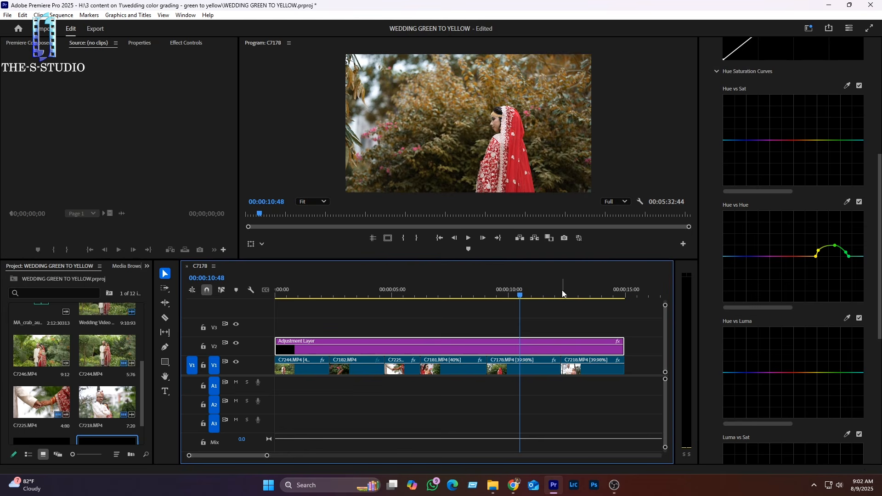
{"action": "scroll", "coordinate": [436, 169], "scroll_direction": "up", "scroll_amount": 1}
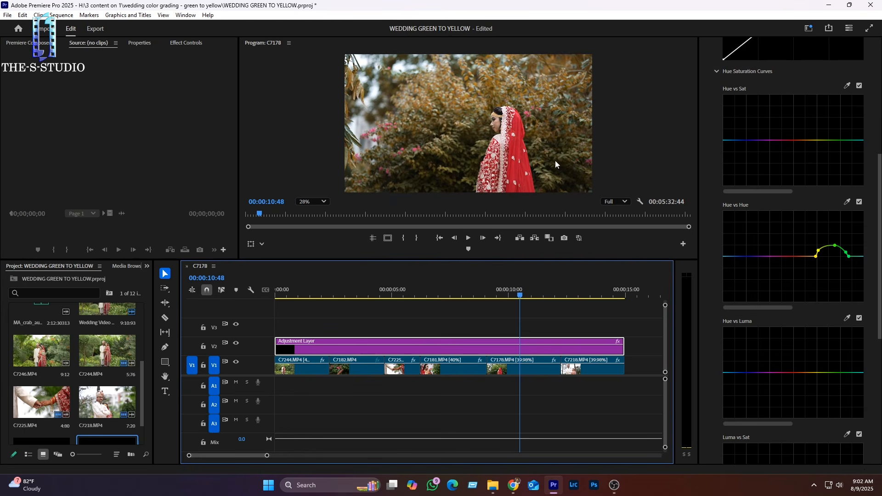
{"action": "scroll", "coordinate": [445, 167], "scroll_direction": "up", "scroll_amount": 6}
{"action": "scroll", "coordinate": [465, 152], "scroll_direction": "down", "scroll_amount": 5}
{"action": "scroll", "coordinate": [537, 126], "scroll_direction": "down", "scroll_amount": 2}
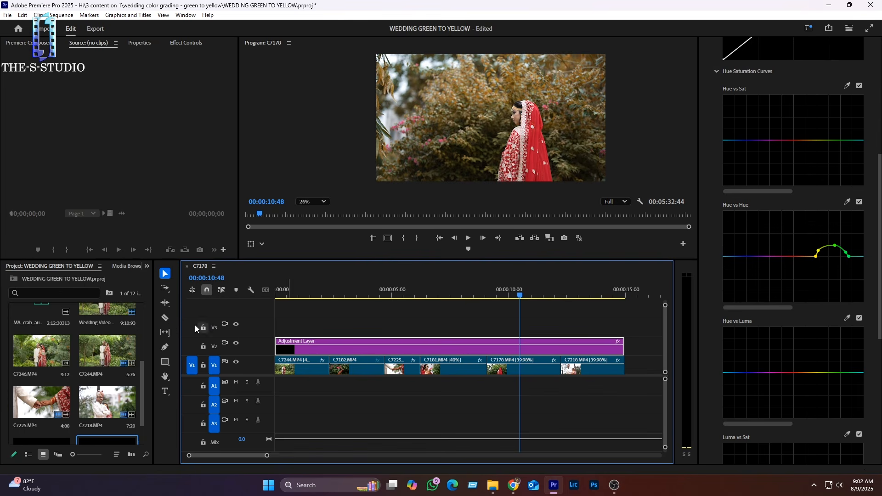
Step: Split the adjustment layer at the start and end of clip C7178
{"action": "left_click", "coordinate": [164, 318]}
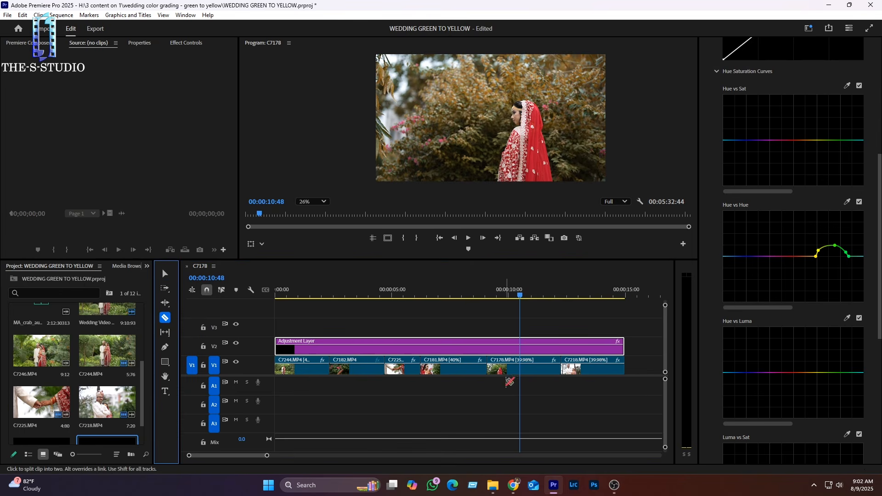
{"action": "left_click", "coordinate": [487, 348]}
{"action": "left_click", "coordinate": [561, 350]}
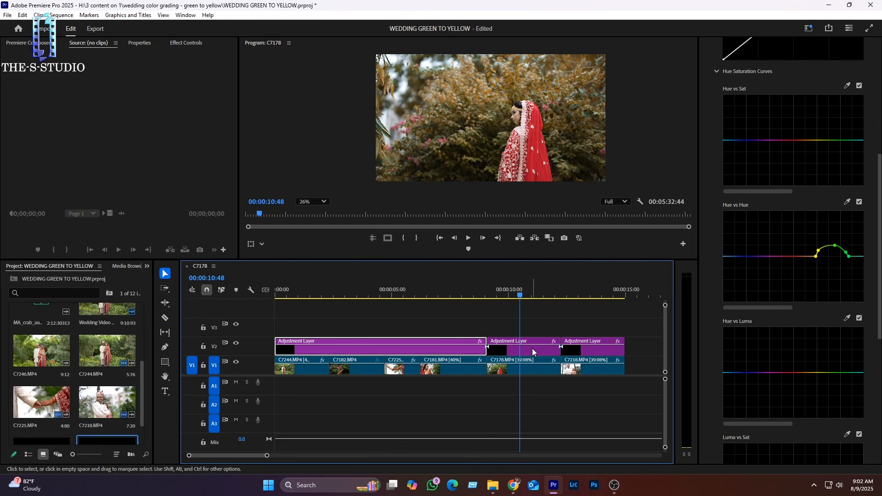
Step: Select the adjustment layer piece above clip C7178 and raise its middle Hue vs Hue point slightly, shifting it toward yellow
{"action": "key", "text": "v"}
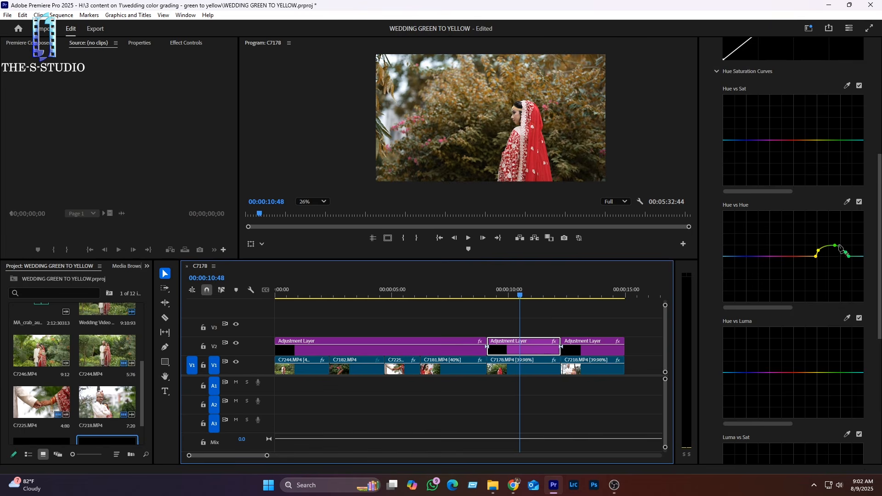
{"action": "mouse_move", "coordinate": [840, 248]}
{"action": "left_mouse_down"}
{"action": "mouse_move", "coordinate": [839, 296]}
{"action": "mouse_move", "coordinate": [844, 235]}
{"action": "mouse_move", "coordinate": [843, 247]}
{"action": "mouse_move", "coordinate": [832, 245]}
{"action": "left_mouse_up"}
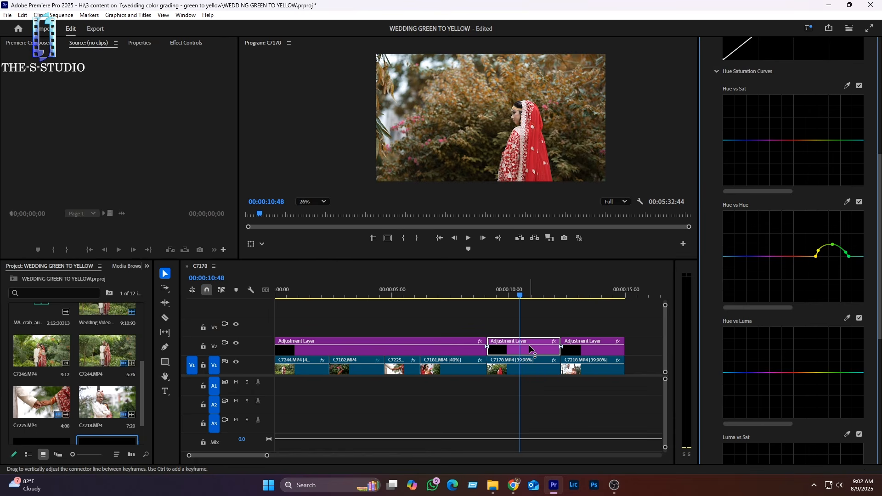
{"action": "left_click", "coordinate": [835, 247]}
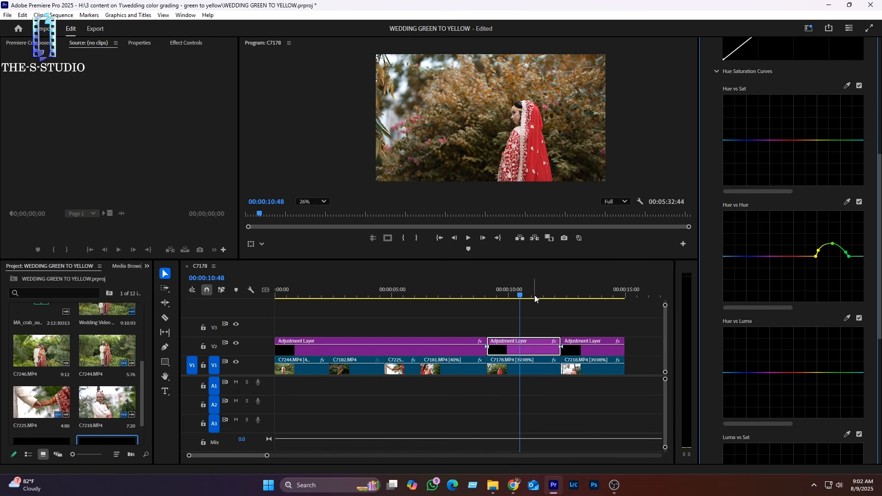
{"action": "scroll", "coordinate": [538, 345], "scroll_direction": "down", "scroll_amount": 4}
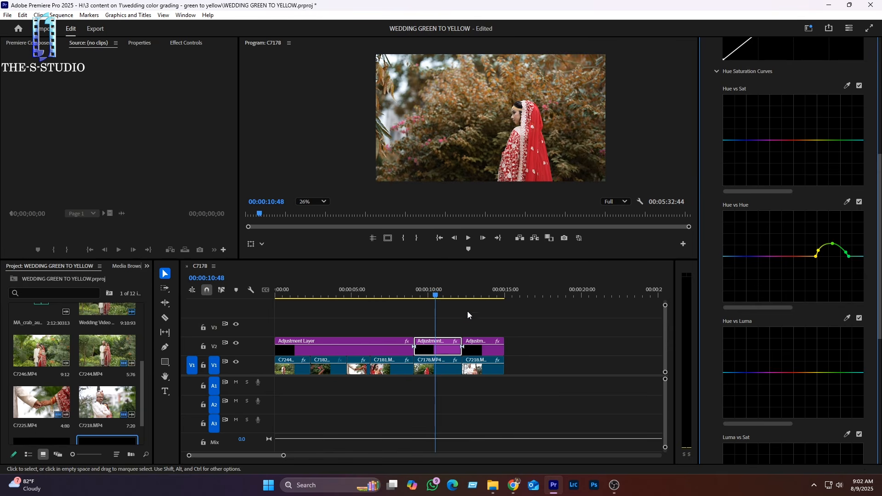
Step: Delete the two adjustment layer pieces above C7178 and C7218 and extend the remaining one to the end of the last clip
{"action": "left_click_drag", "start_coordinate": [445, 294], "coordinate": [426, 313]}
{"action": "left_click", "coordinate": [434, 354]}
{"action": "key", "text": "Delete"}
{"action": "left_click", "coordinate": [482, 348]}
{"action": "key", "text": "Delete"}
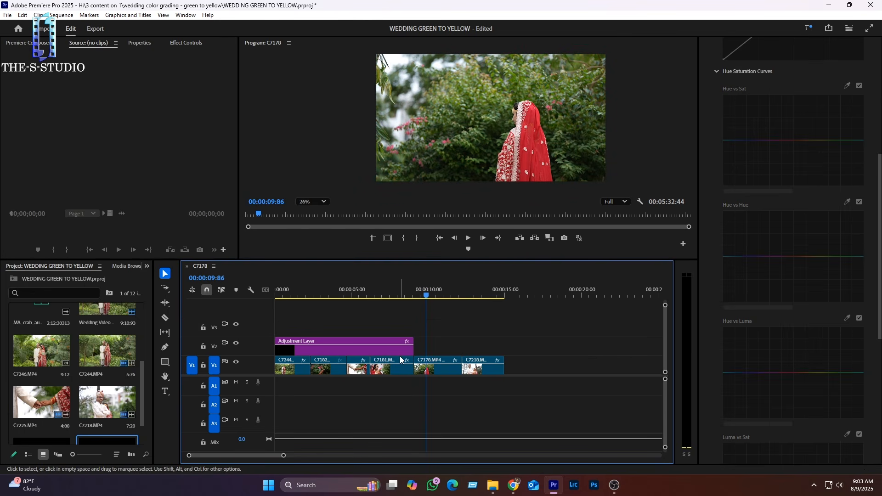
{"action": "left_click_drag", "start_coordinate": [415, 347], "coordinate": [504, 348]}
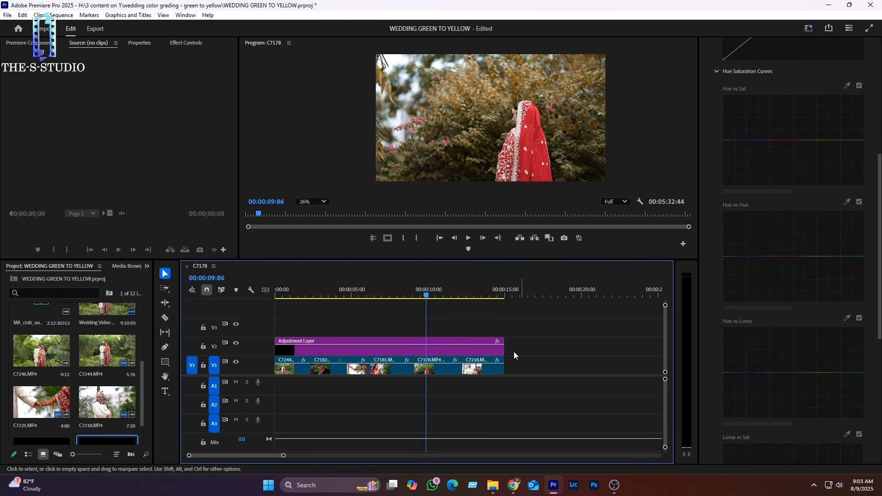
Step: Select the adjustment layer at clip C7218, then collapse Curves and expand Color Wheels & Match in Lumetri Color
{"action": "left_click", "coordinate": [445, 351]}
{"action": "left_click_drag", "start_coordinate": [422, 294], "coordinate": [473, 313]}
{"action": "scroll", "coordinate": [767, 198], "scroll_direction": "up", "scroll_amount": 2}
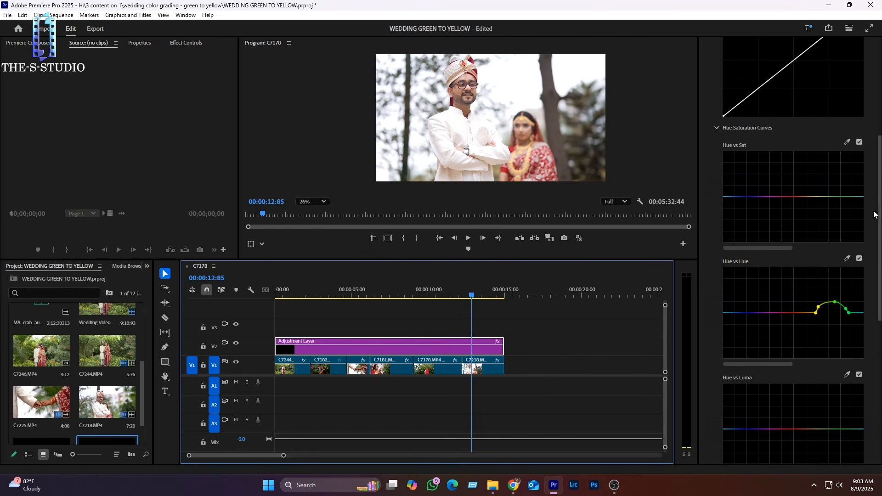
{"action": "scroll", "coordinate": [874, 214], "scroll_direction": "up", "scroll_amount": 6}
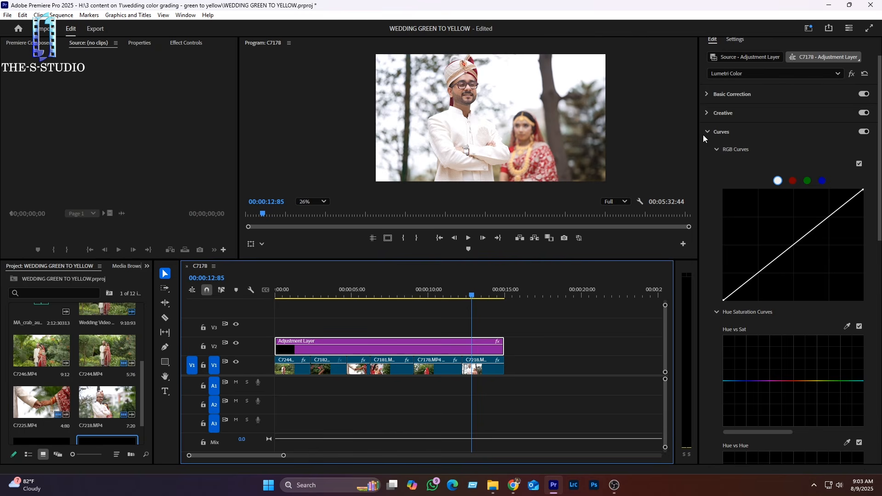
{"action": "left_click", "coordinate": [708, 132]}
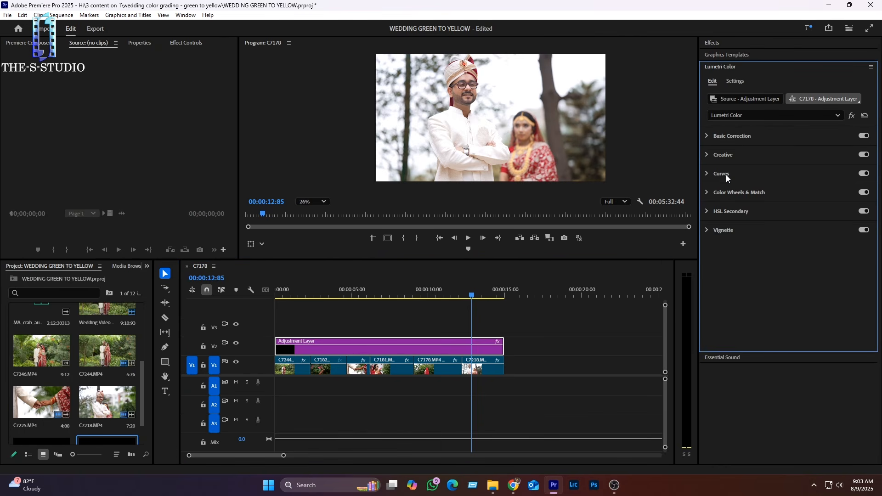
{"action": "left_click", "coordinate": [706, 192]}
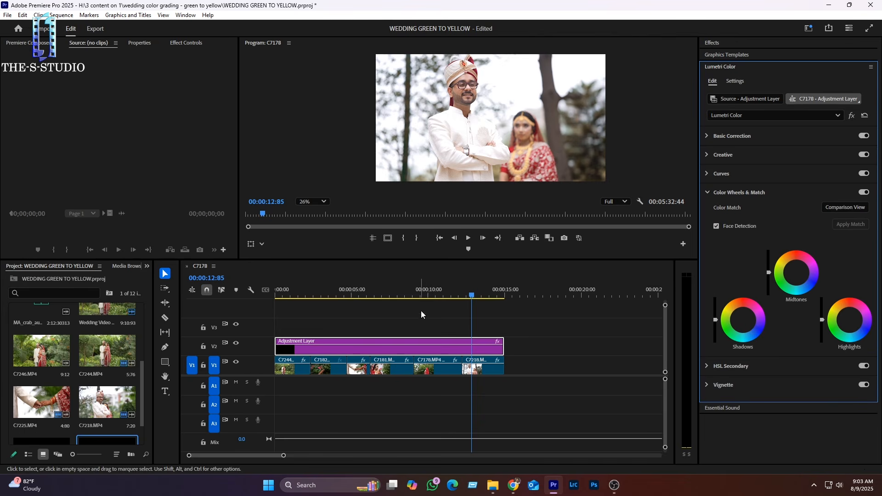
Step: At clip C7181, shift the adjustment layer's Shadows, Midtones and Highlights wheels slightly off centre and compare with Color Wheels & Match off and on
{"action": "left_click_drag", "start_coordinate": [429, 292], "coordinate": [393, 304]}
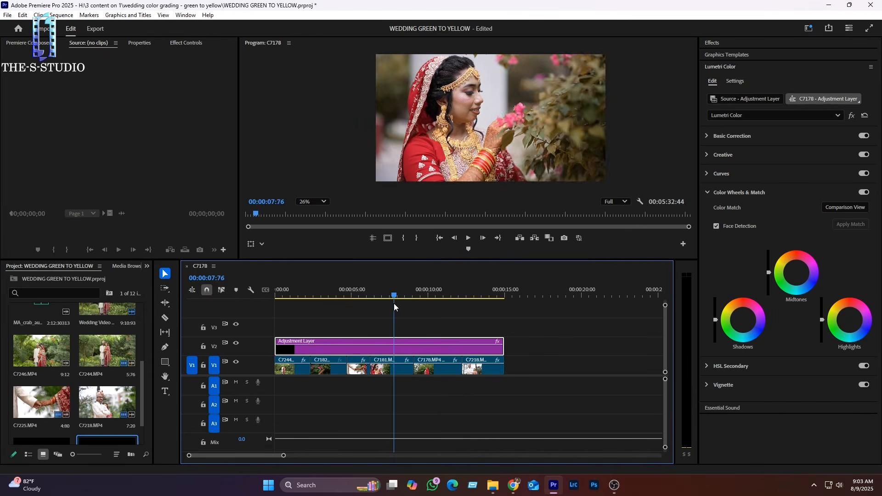
{"action": "left_click", "coordinate": [394, 365]}
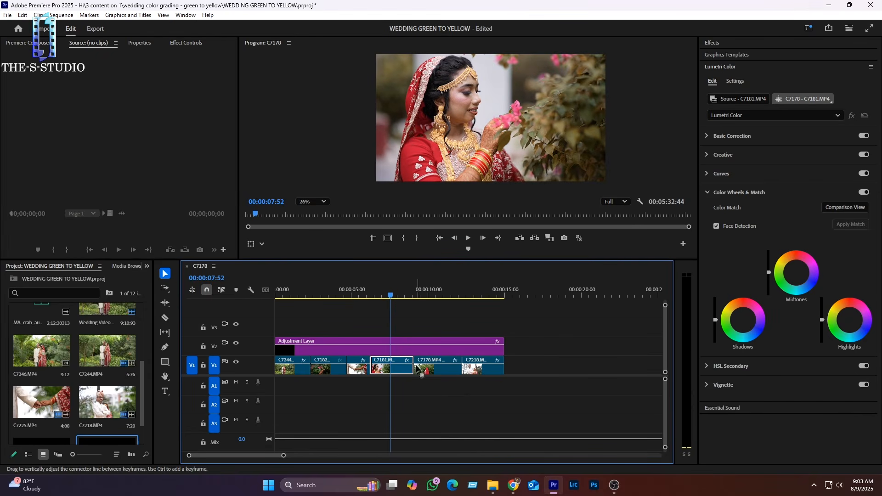
{"action": "left_click", "coordinate": [394, 351]}
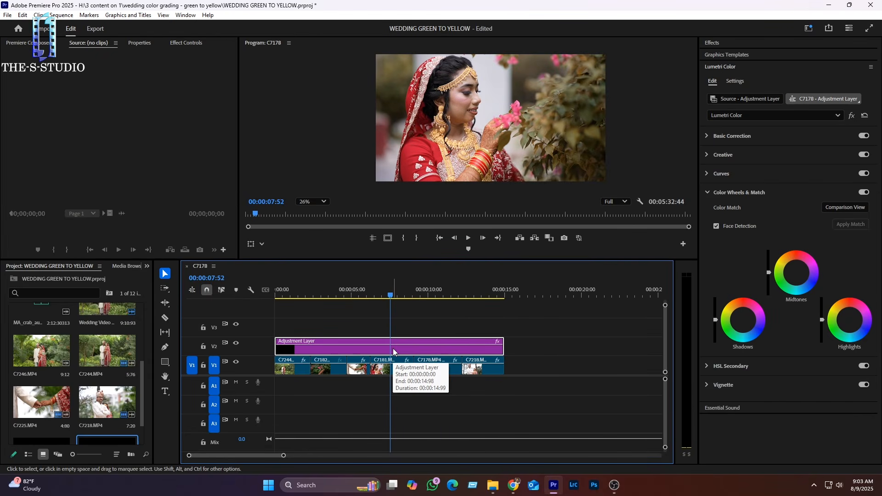
{"action": "left_click", "coordinate": [745, 323]}
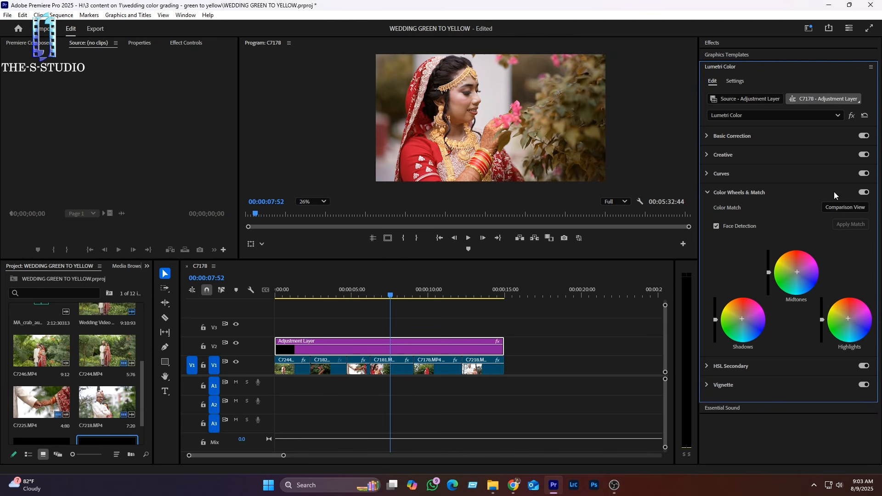
{"action": "left_click", "coordinate": [865, 193]}
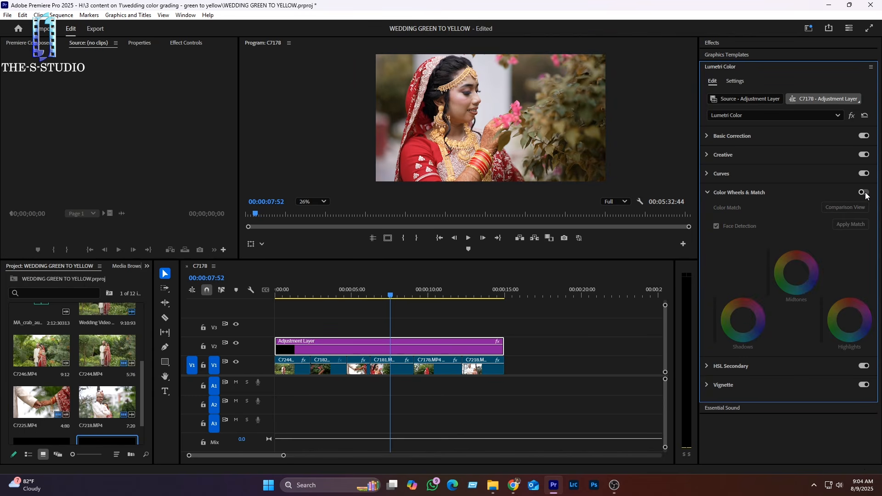
{"action": "left_click", "coordinate": [865, 193]}
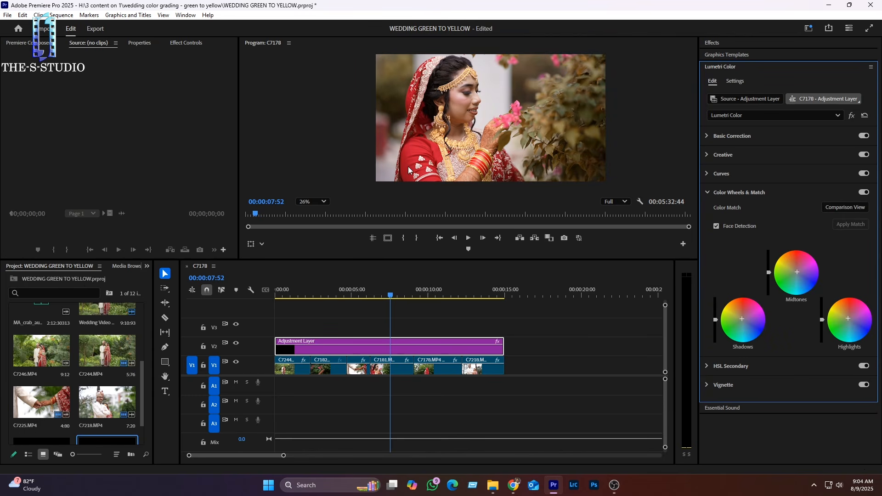